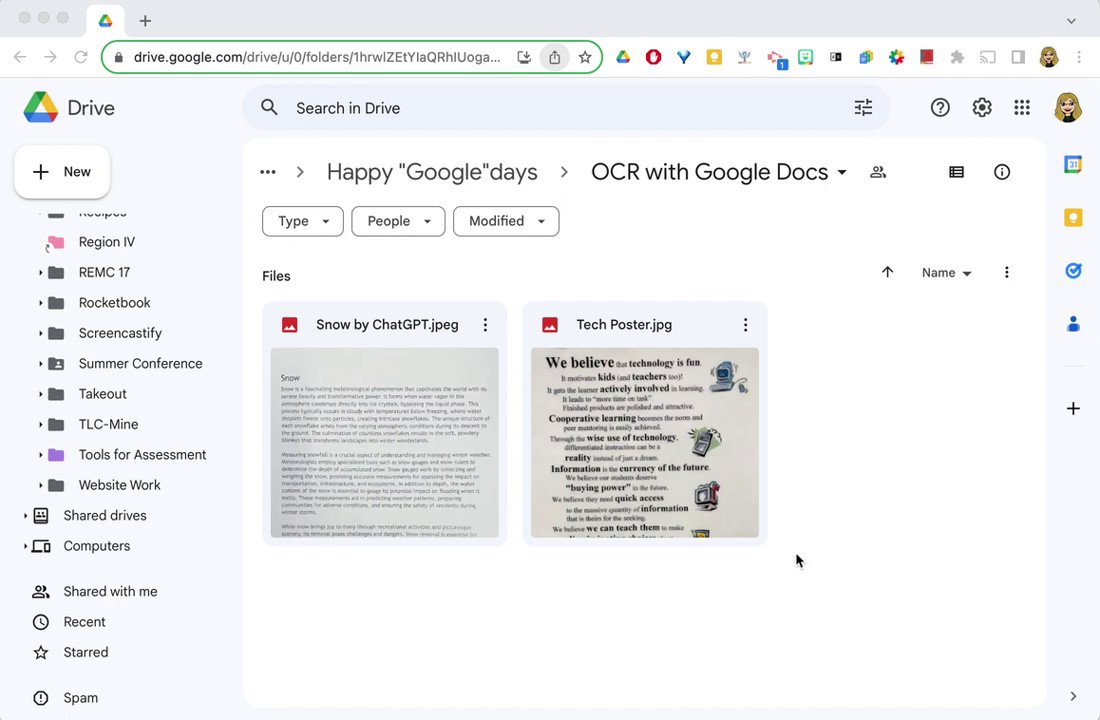
# Preview Snow by ChatGPT.jpeg, then open it with Google Docs as a new document
pyautogui.doubleClick(410, 420)
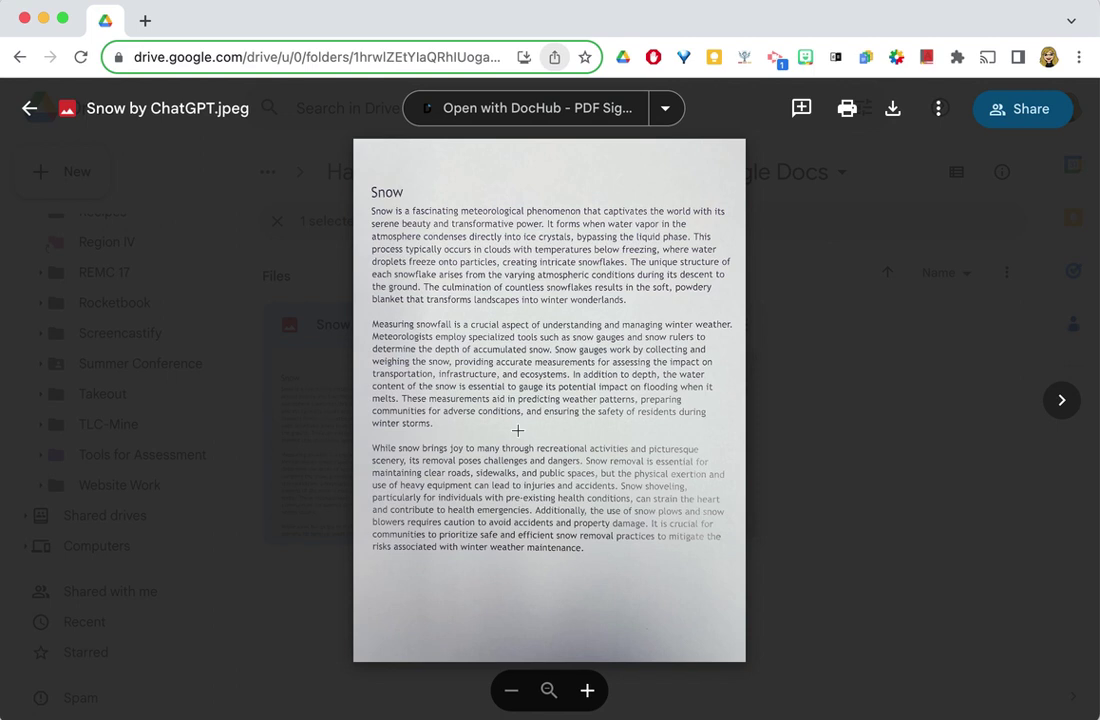
pyautogui.click(29, 109)
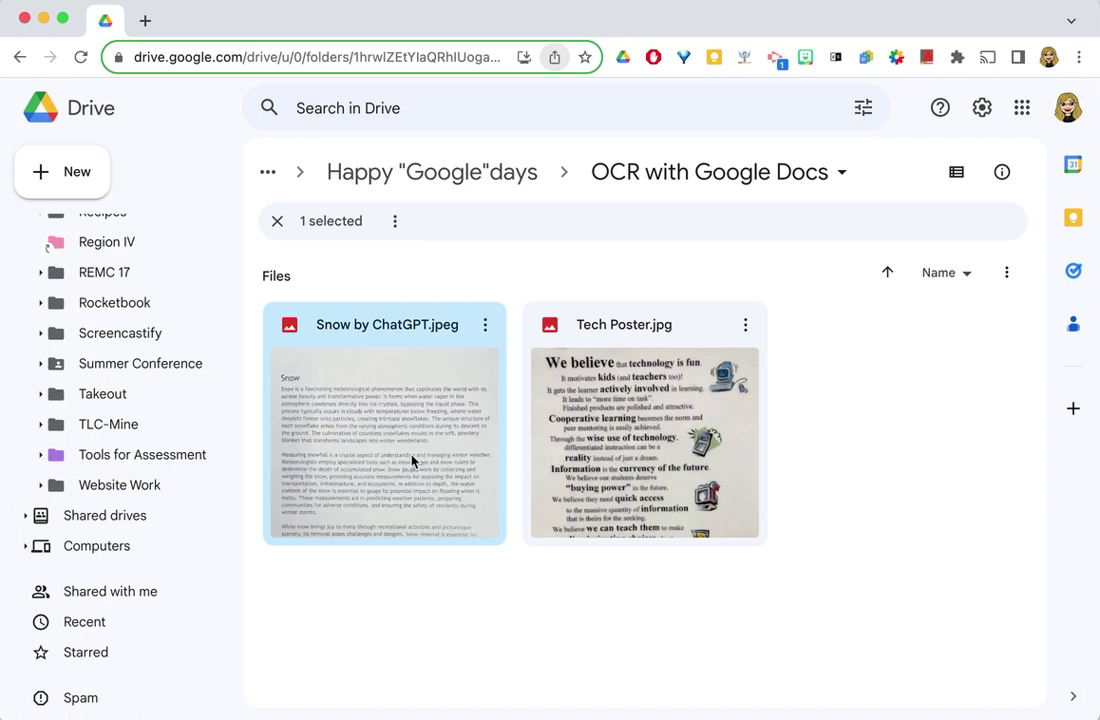
pyautogui.rightClick(427, 328)
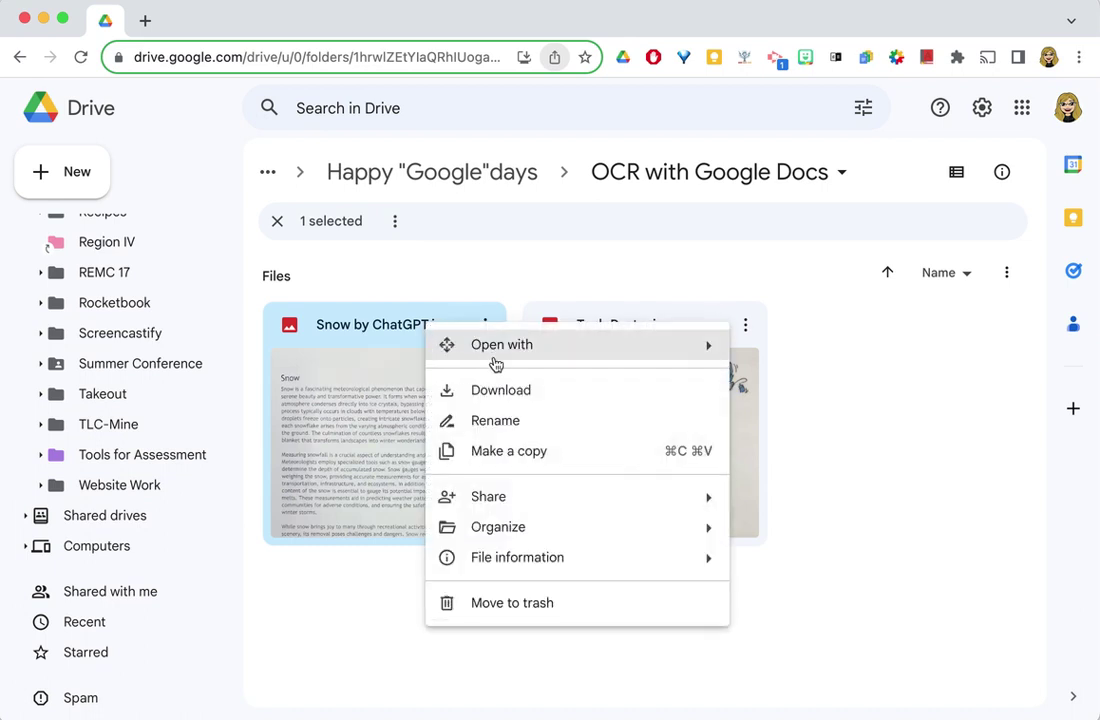
pyautogui.moveTo(502, 345)
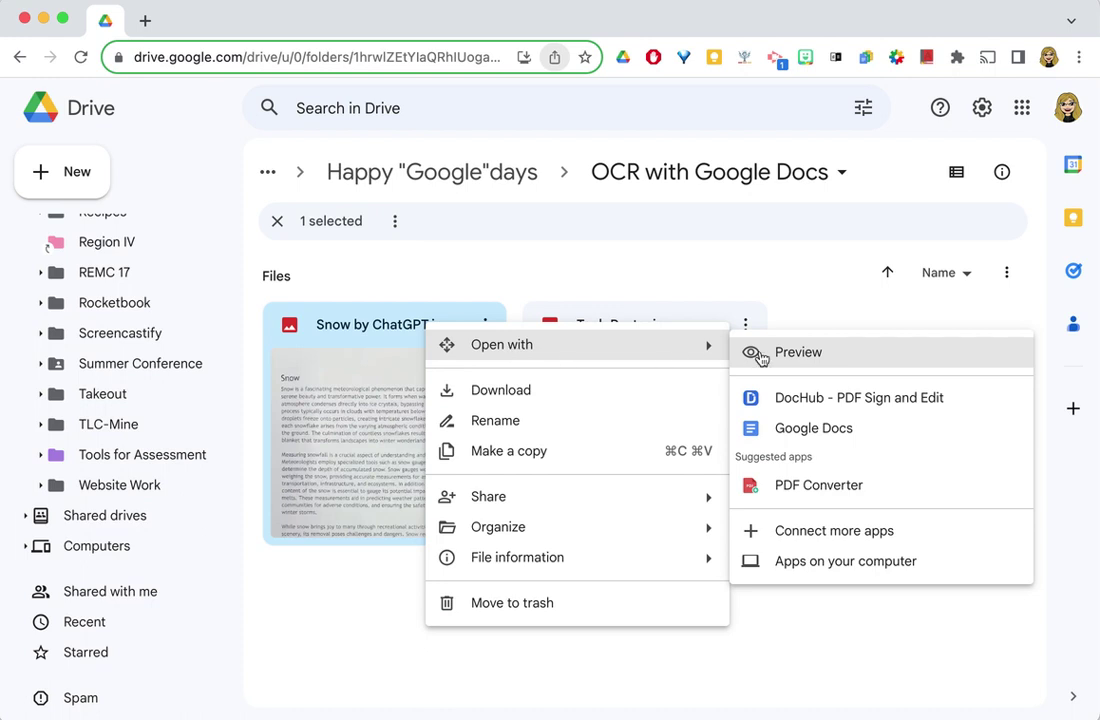
pyautogui.click(808, 431)
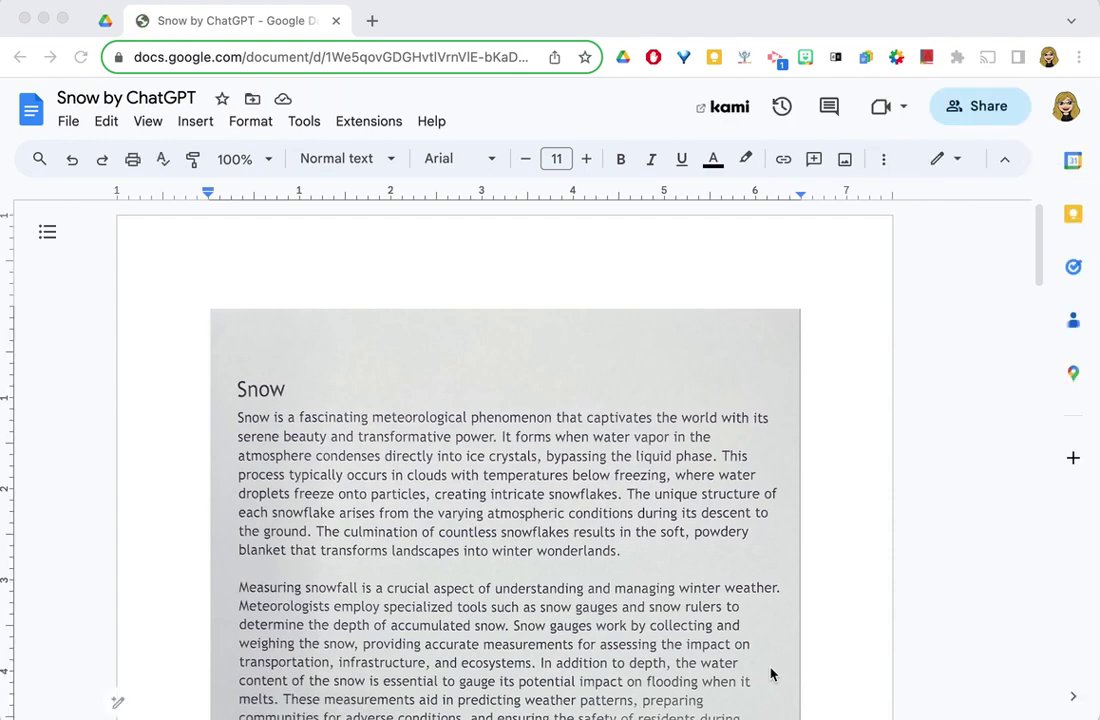
# Scroll past the snow picture to the extracted 'Snow' heading and paragraphs
pyautogui.scroll(-3, 690, 472)
pyautogui.scroll(-1, 690, 472)
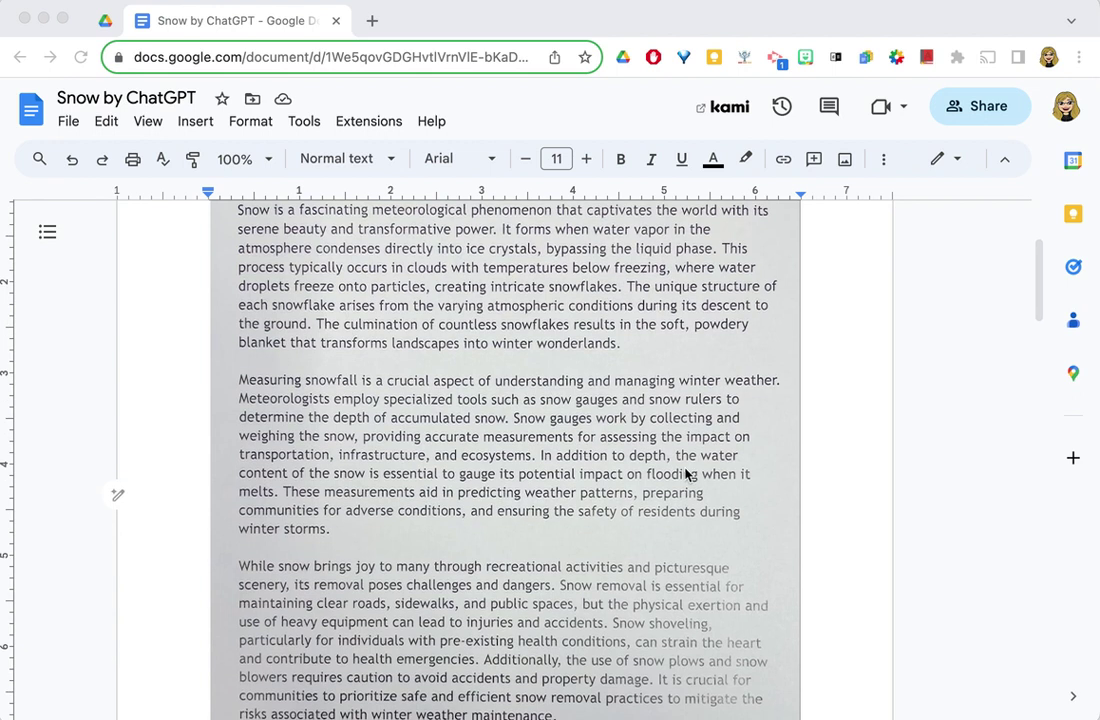
pyautogui.scroll(-1, 688, 474)
pyautogui.scroll(-1, 685, 476)
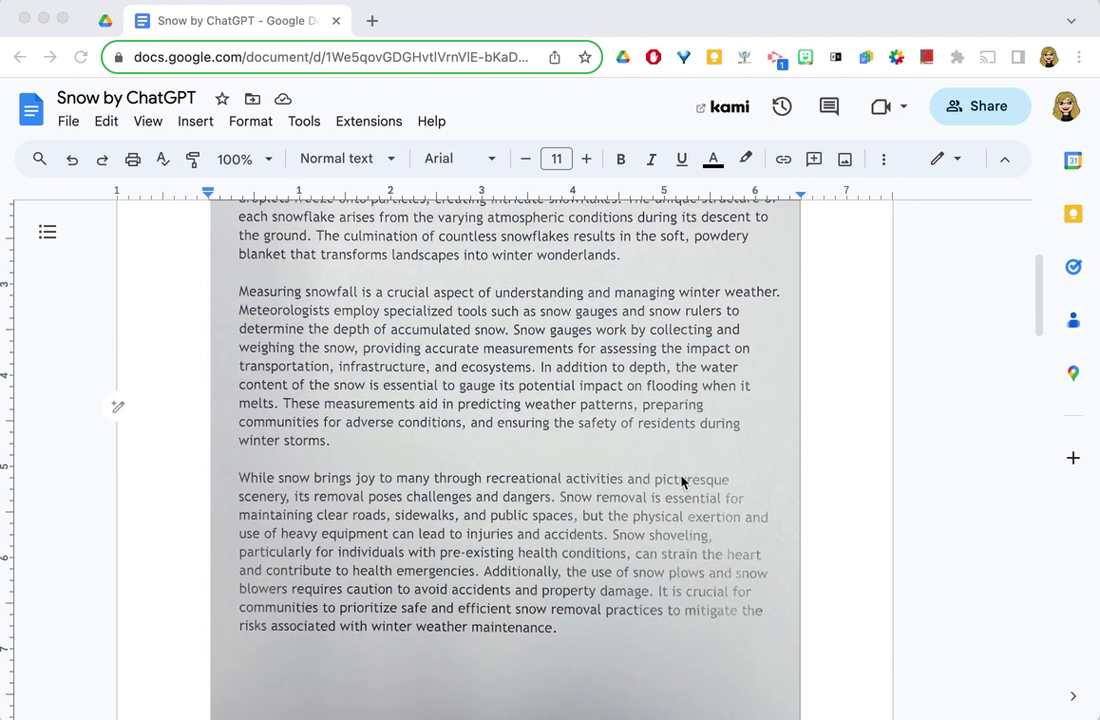
pyautogui.scroll(-1, 683, 482)
pyautogui.scroll(-1, 675, 485)
pyautogui.scroll(-1, 668, 488)
pyautogui.scroll(-1, 668, 484)
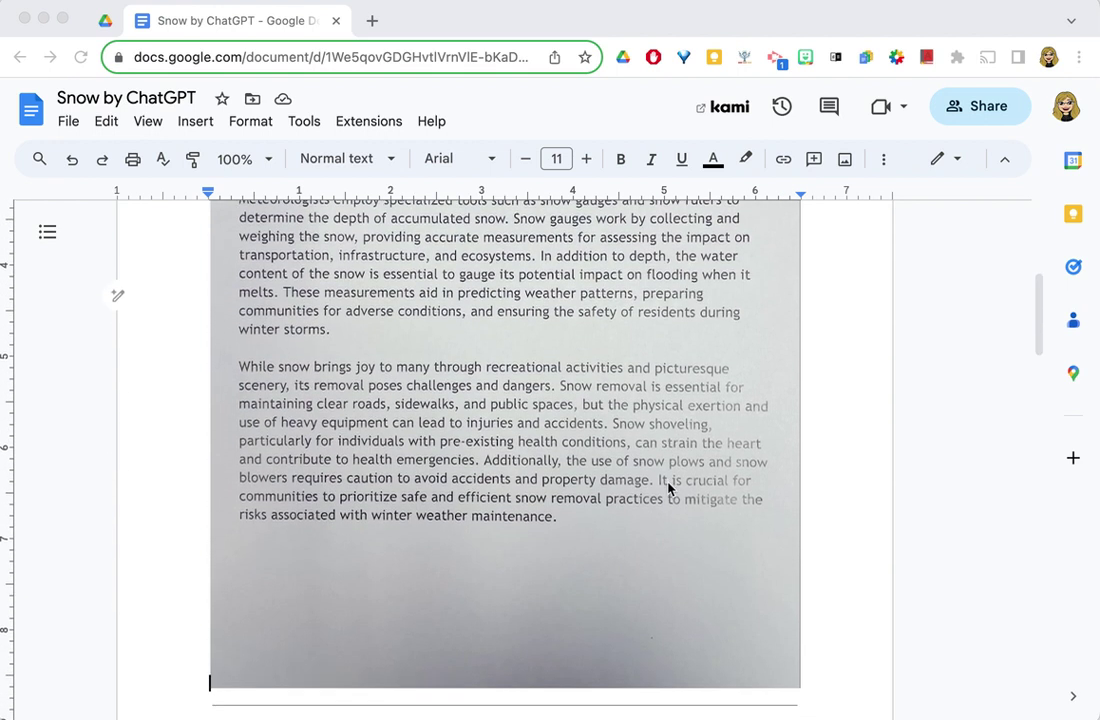
pyautogui.scroll(-3, 668, 484)
pyautogui.scroll(-1, 658, 490)
pyautogui.scroll(-3, 658, 489)
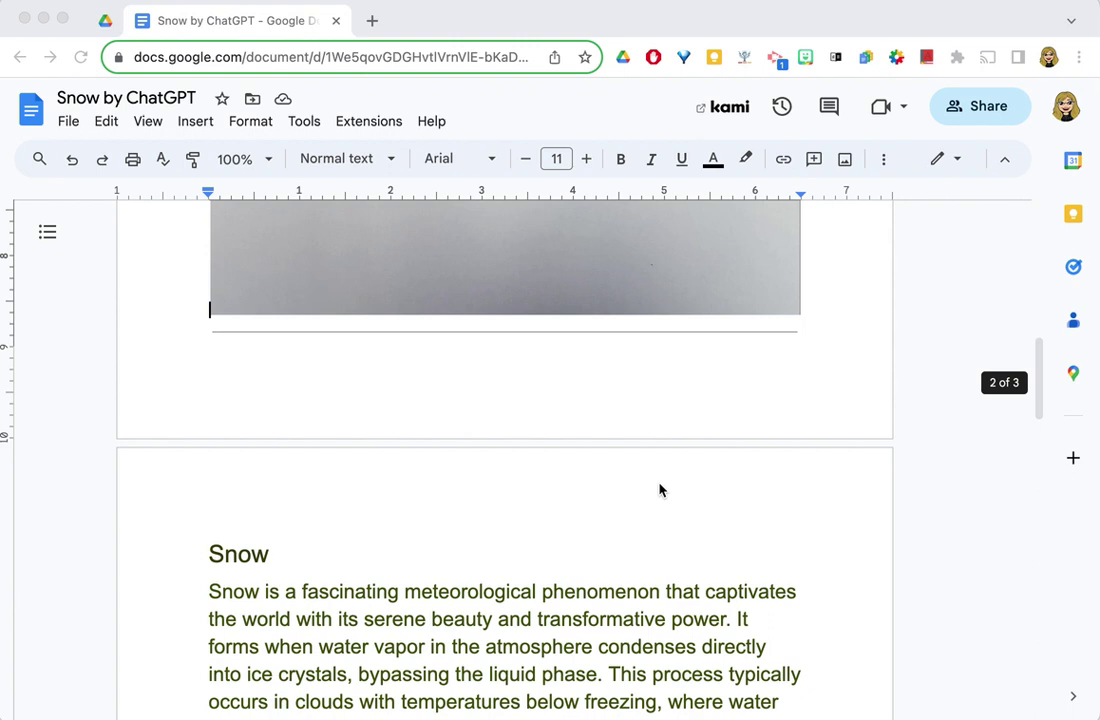
pyautogui.scroll(-1, 658, 489)
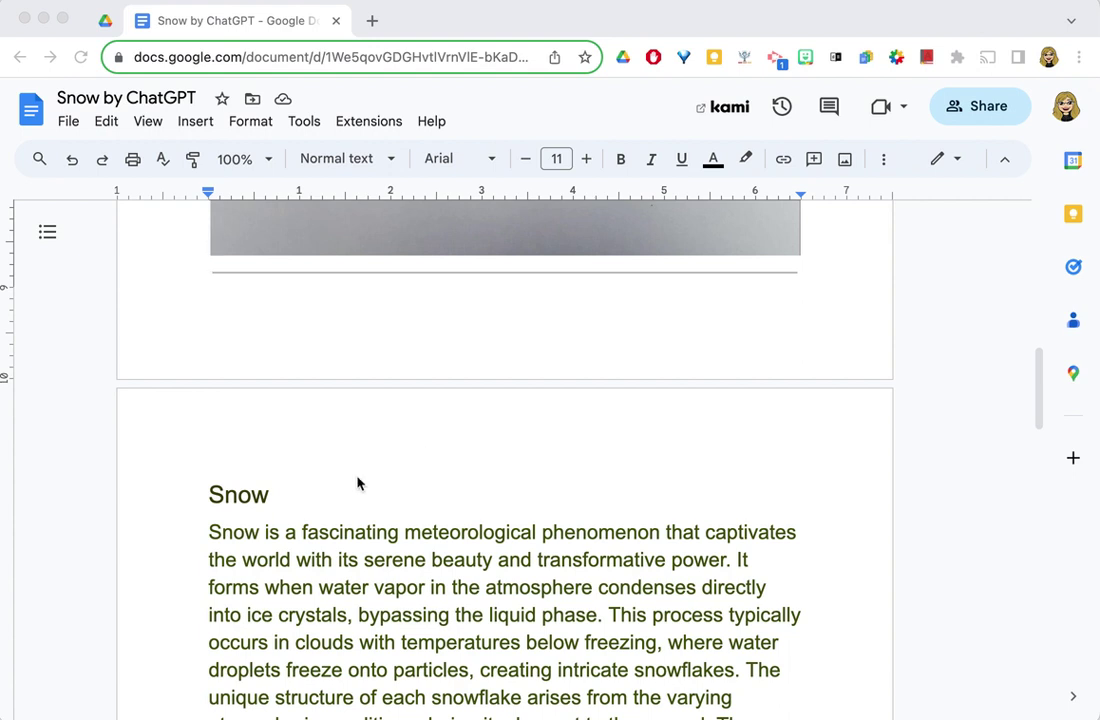
# Apply the Title paragraph style to the 'Snow' heading
pyautogui.click(208, 490)
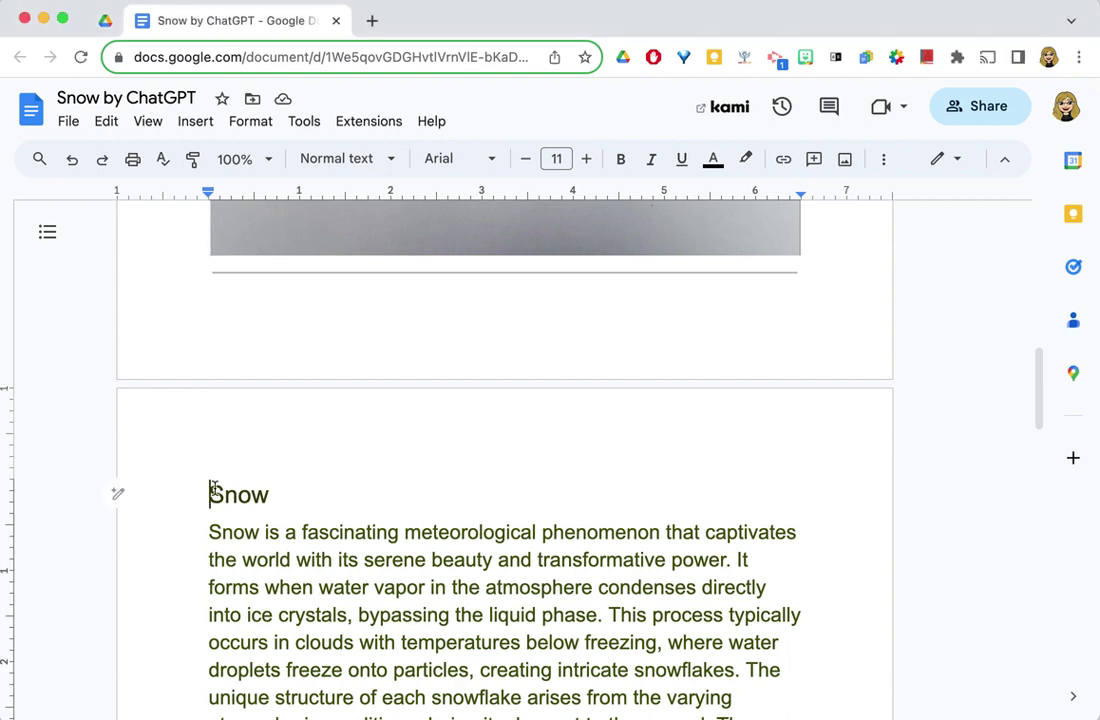
pyautogui.moveTo(208, 495); pyautogui.dragTo(288, 490)
pyautogui.click(391, 158)
pyautogui.moveTo(400, 276)
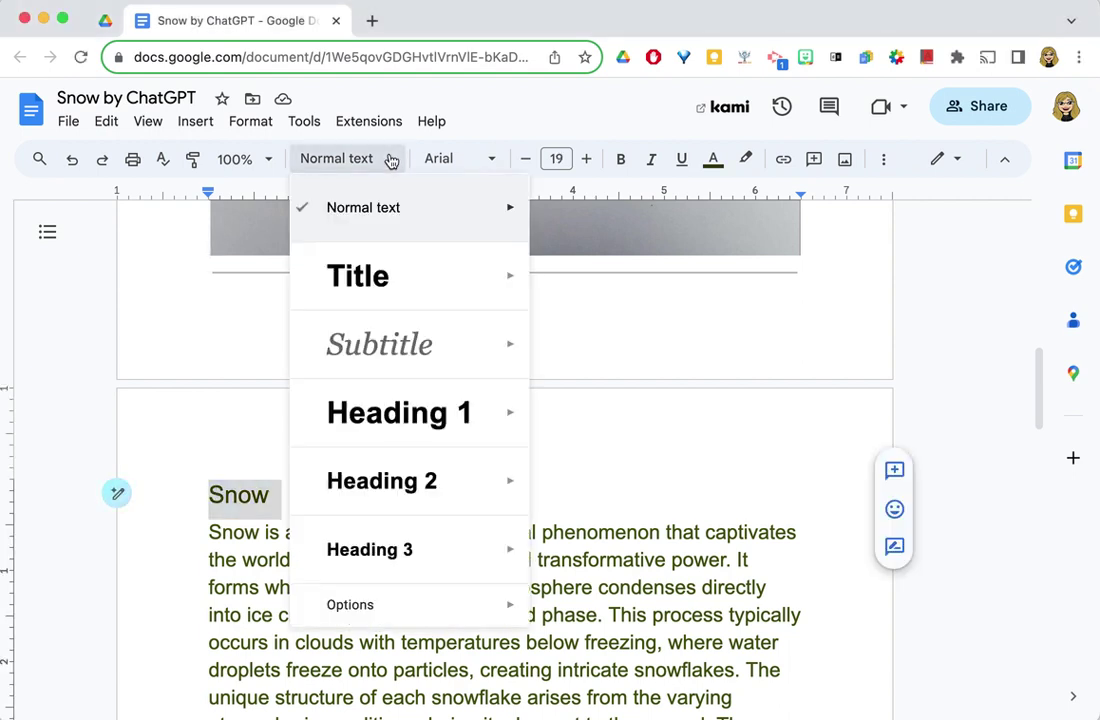
pyautogui.click(598, 264)
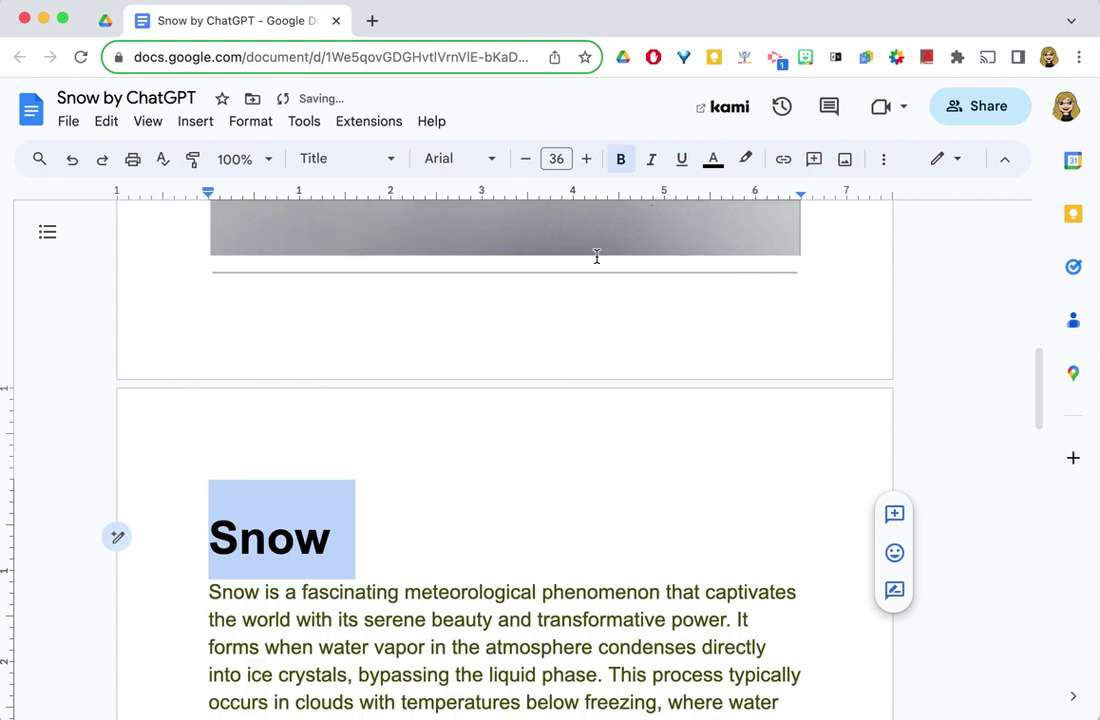
# Give the first Snow paragraph 1.5 line spacing and 18 pt font size
pyautogui.click(260, 592)
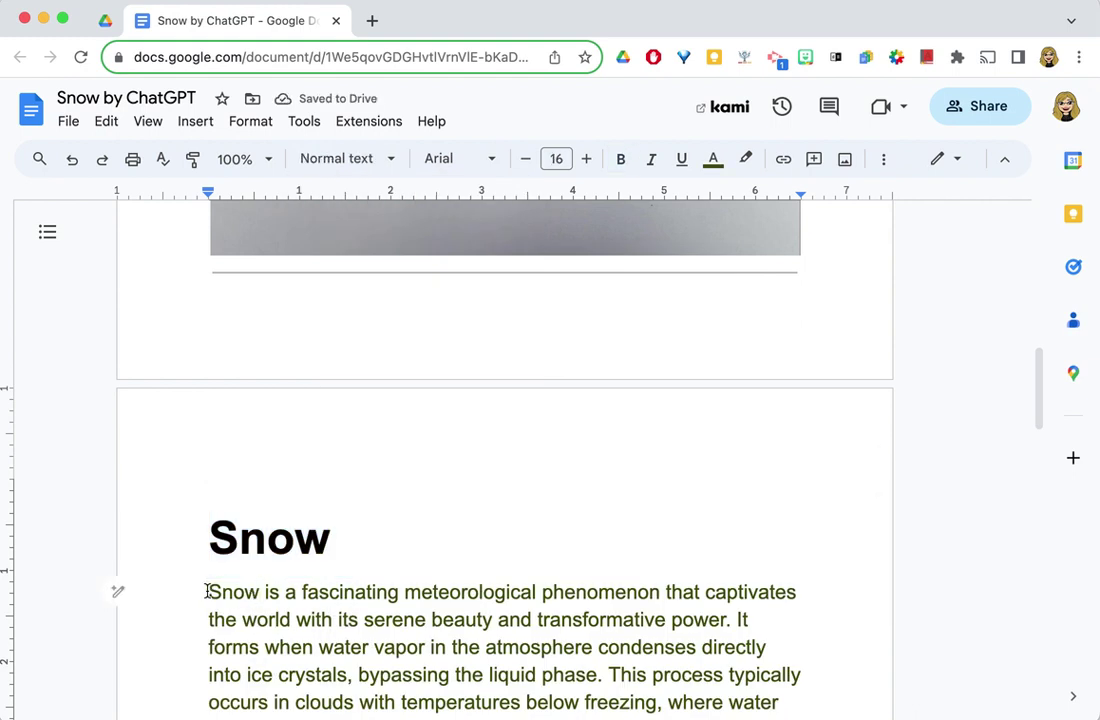
pyautogui.moveTo(207, 591); pyautogui.dragTo(720, 626)
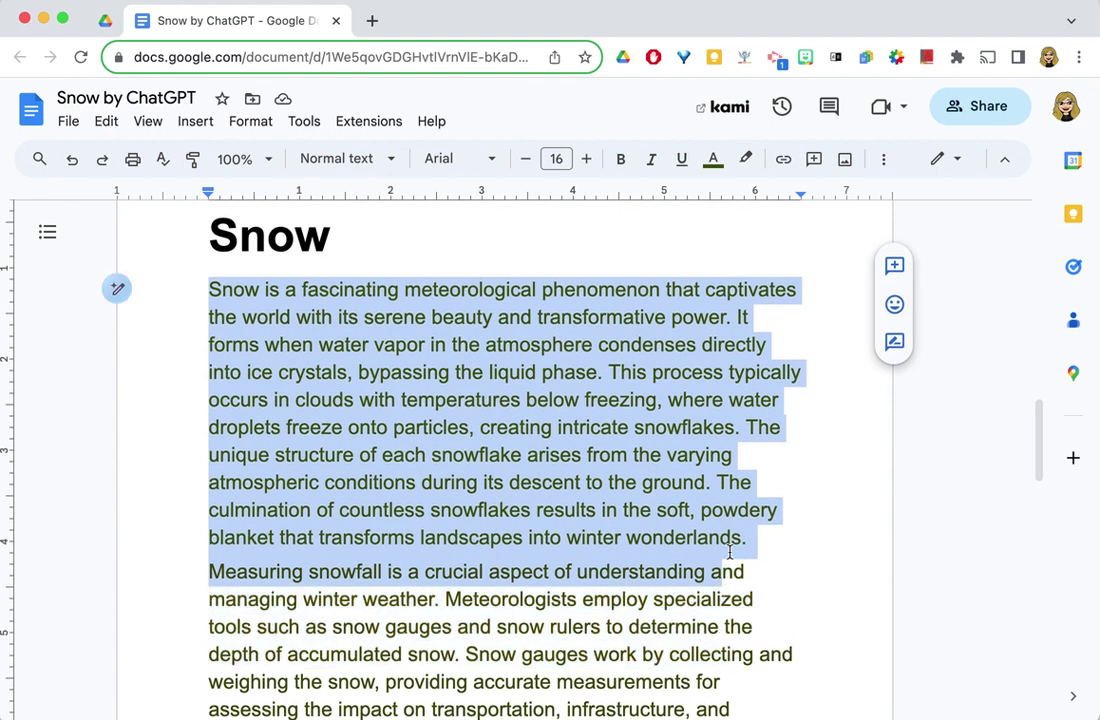
pyautogui.moveTo(720, 626); pyautogui.dragTo(766, 517)
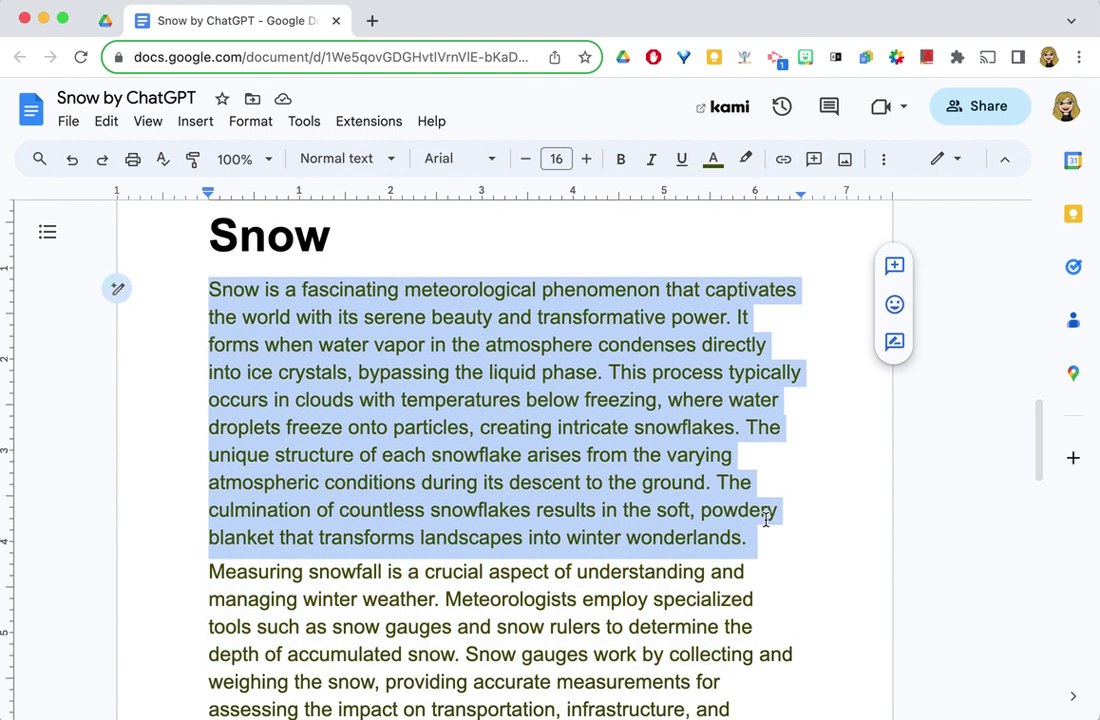
pyautogui.click(250, 121)
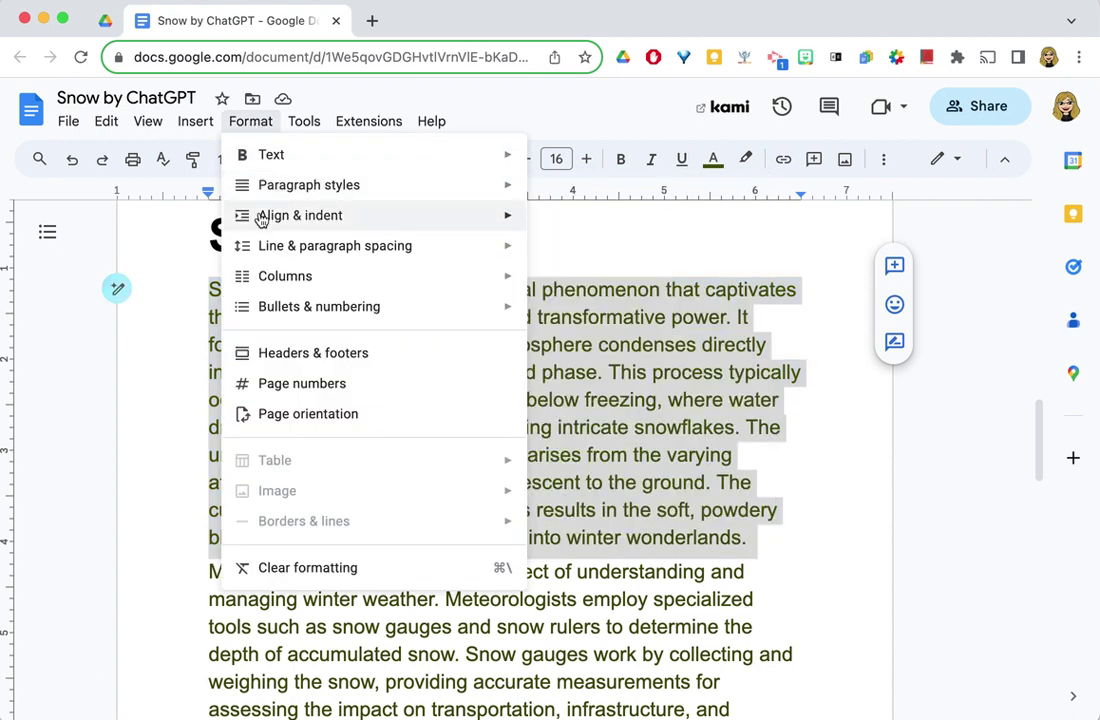
pyautogui.moveTo(335, 246)
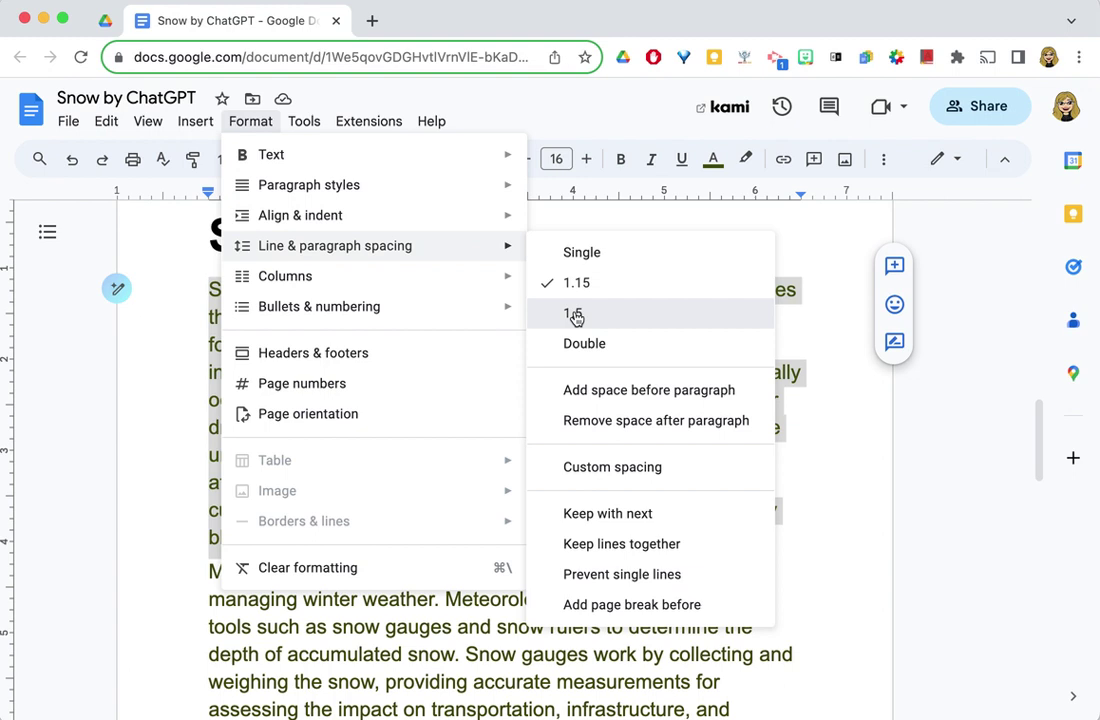
pyautogui.click(572, 313)
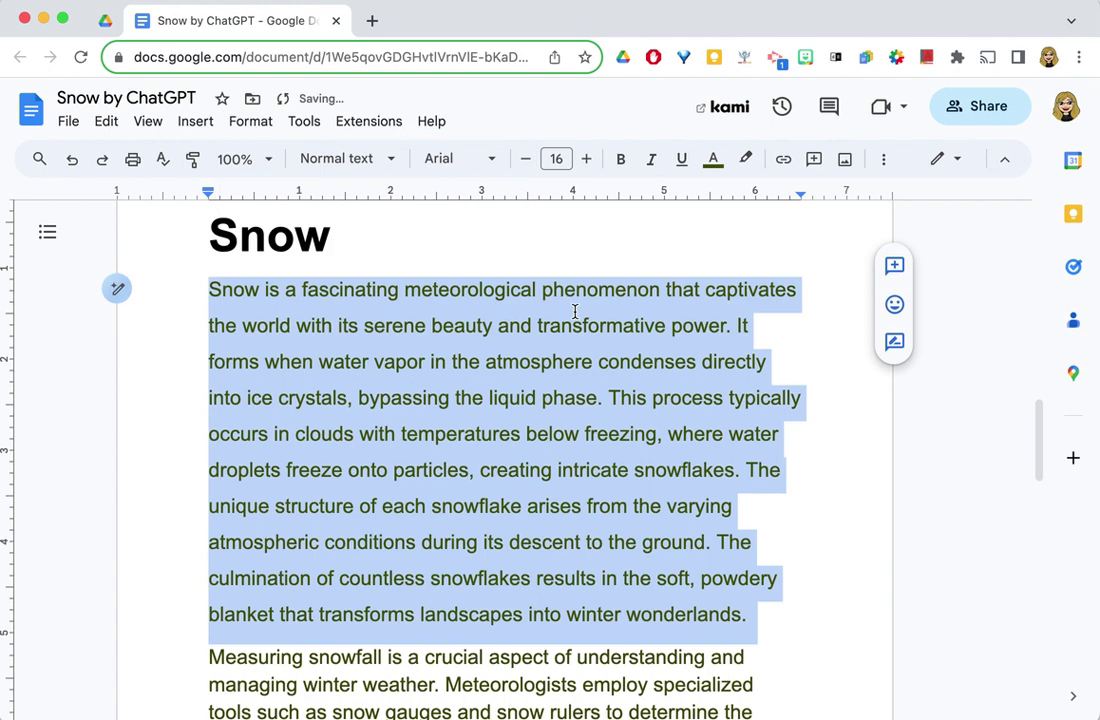
pyautogui.click(557, 158)
pyautogui.click(556, 374)
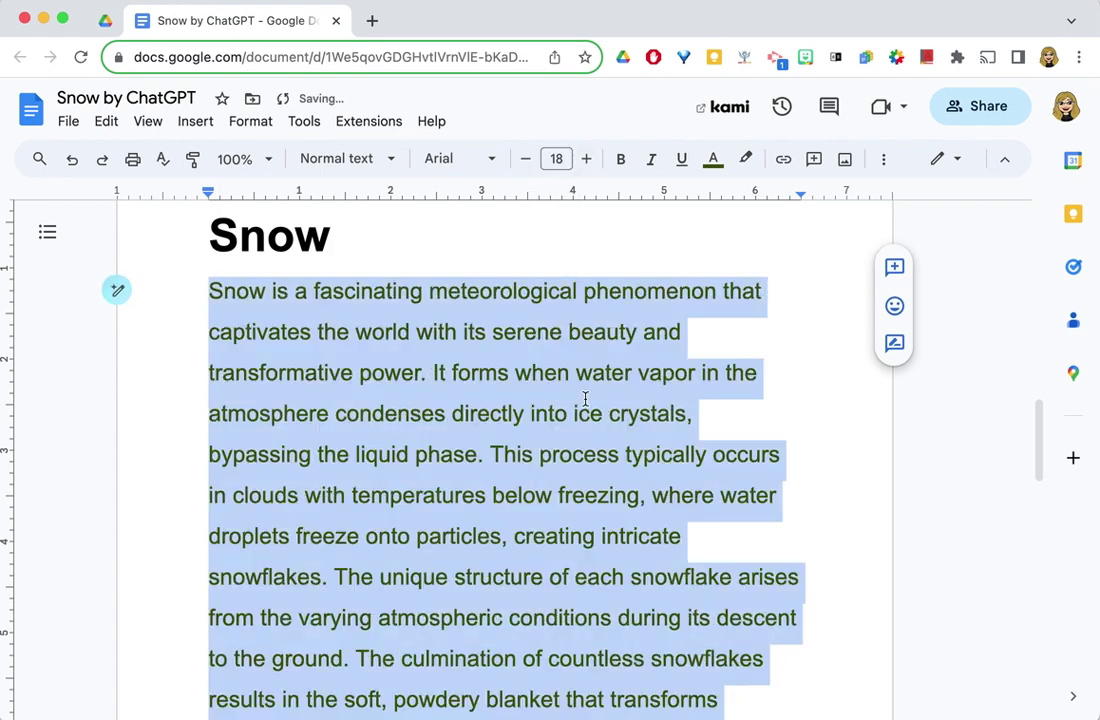
pyautogui.click(710, 580)
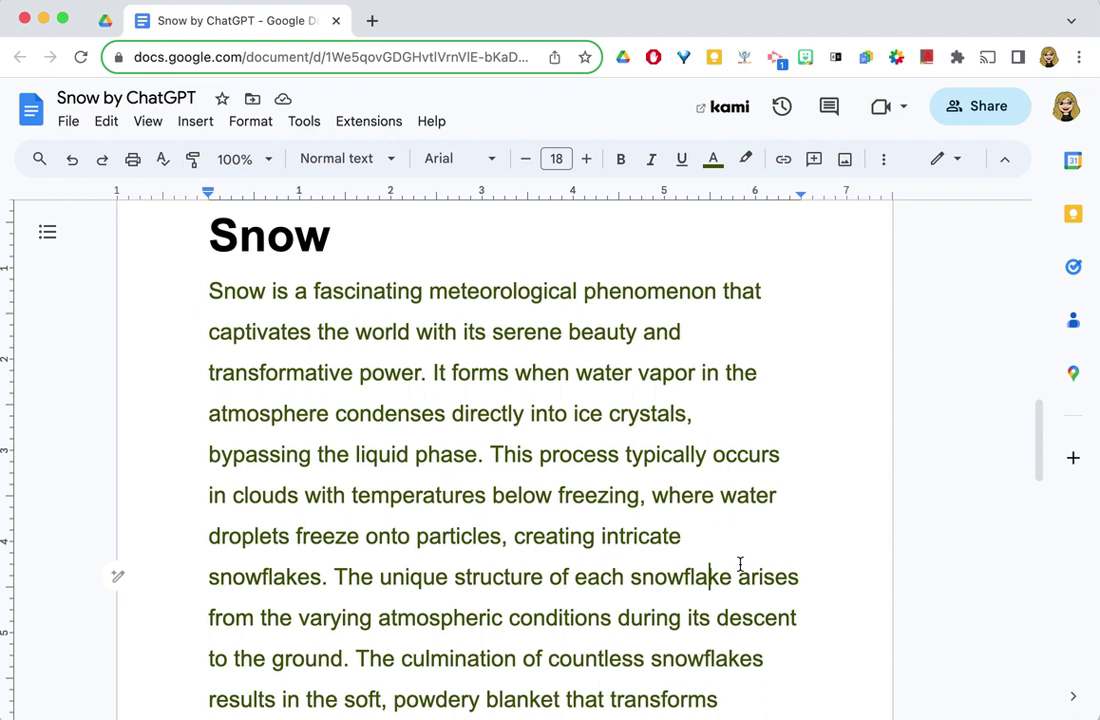
# Delete the embedded snow photo at the top of the document
pyautogui.scroll(2, 712, 573)
pyautogui.scroll(8, 712, 572)
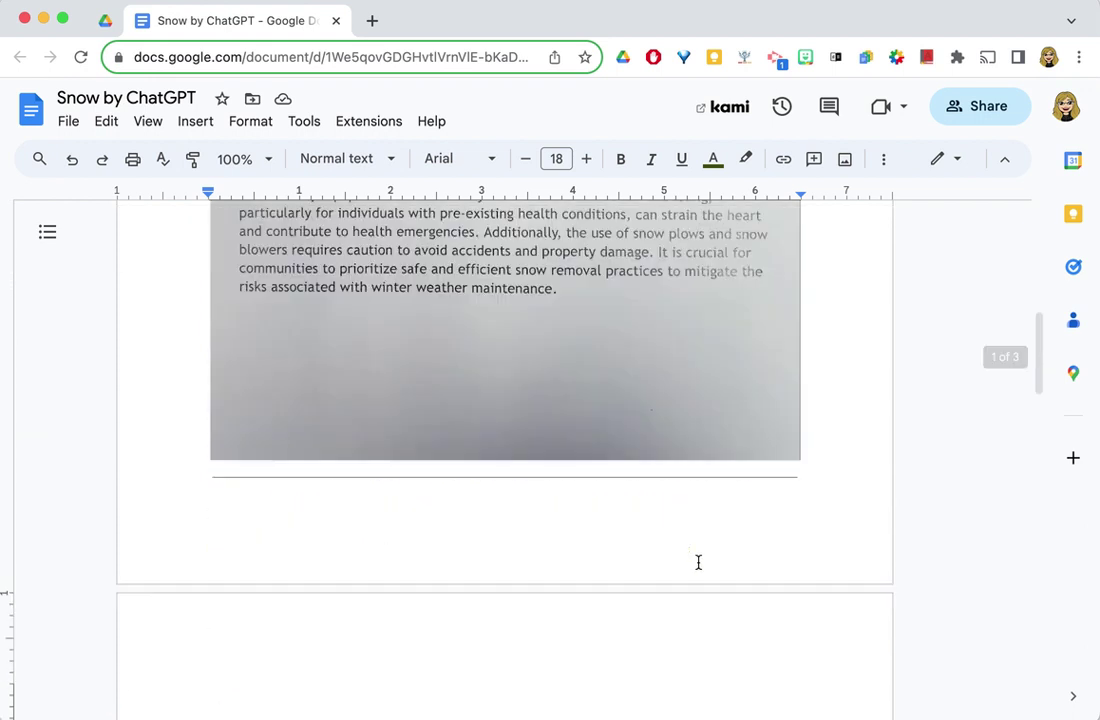
pyautogui.scroll(2, 697, 563)
pyautogui.scroll(1, 697, 557)
pyautogui.click(709, 470)
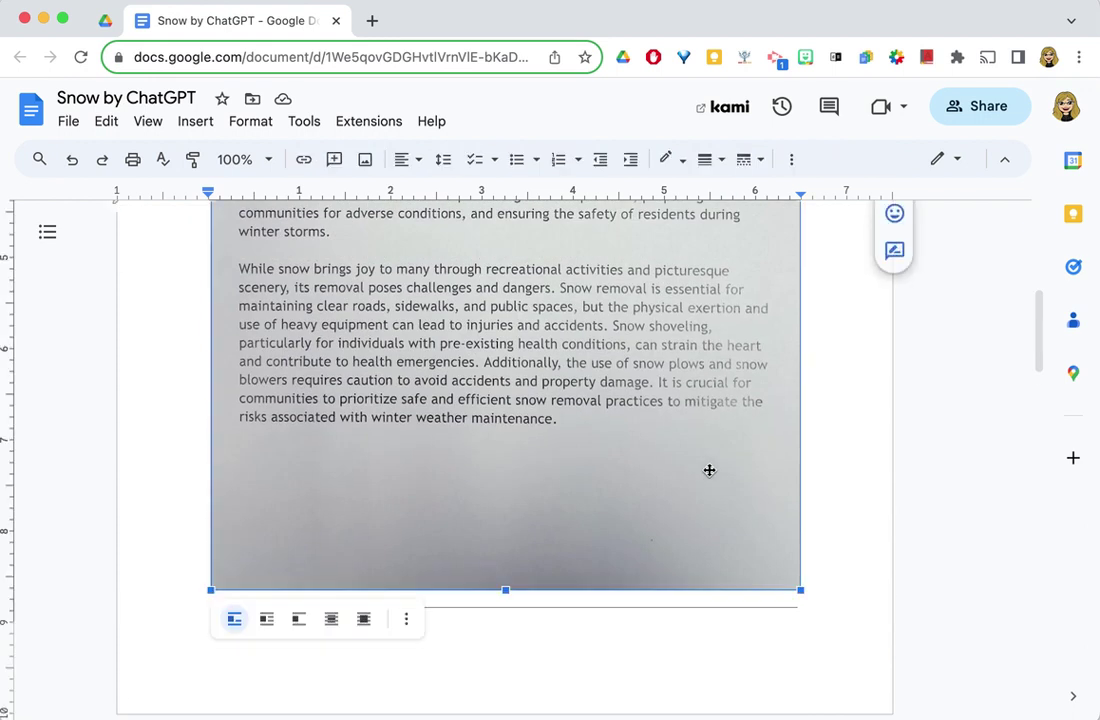
pyautogui.press('Delete')
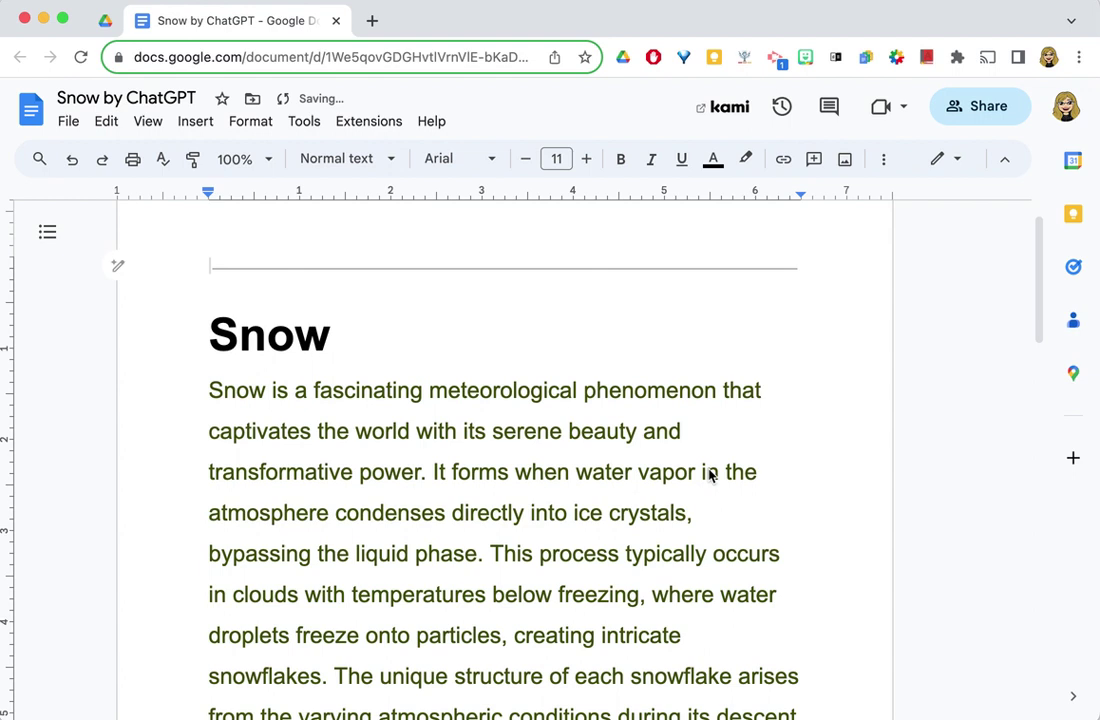
pyautogui.scroll(-5, 621, 599)
pyautogui.scroll(-3, 614, 597)
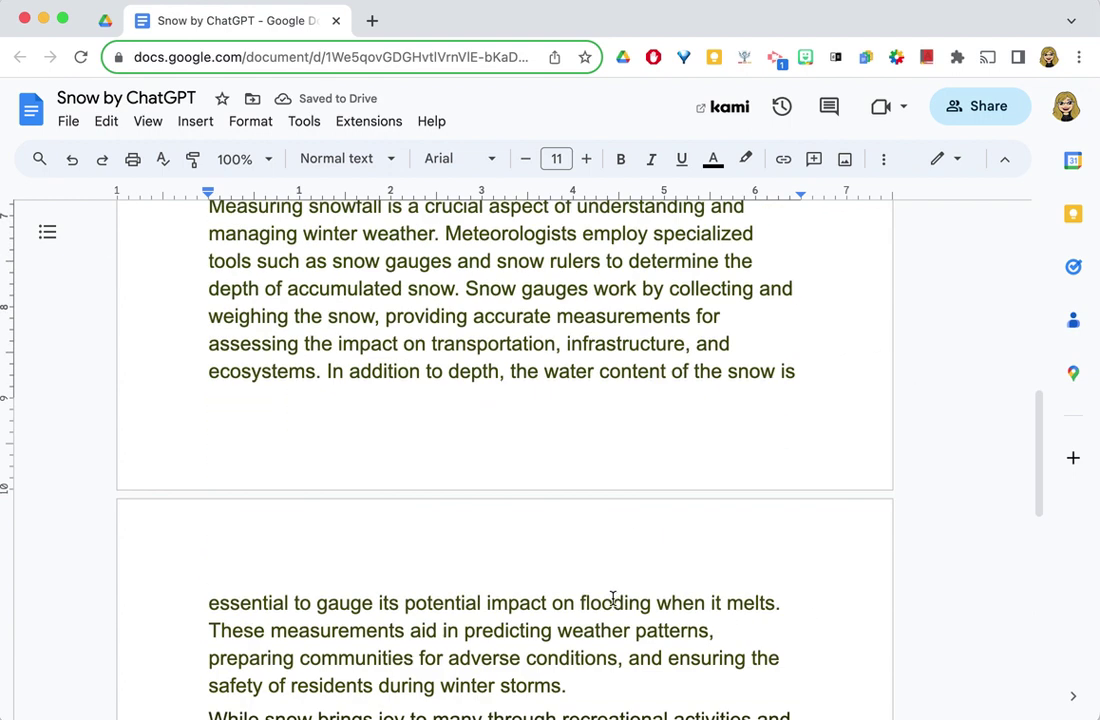
pyautogui.scroll(8, 550, 550)
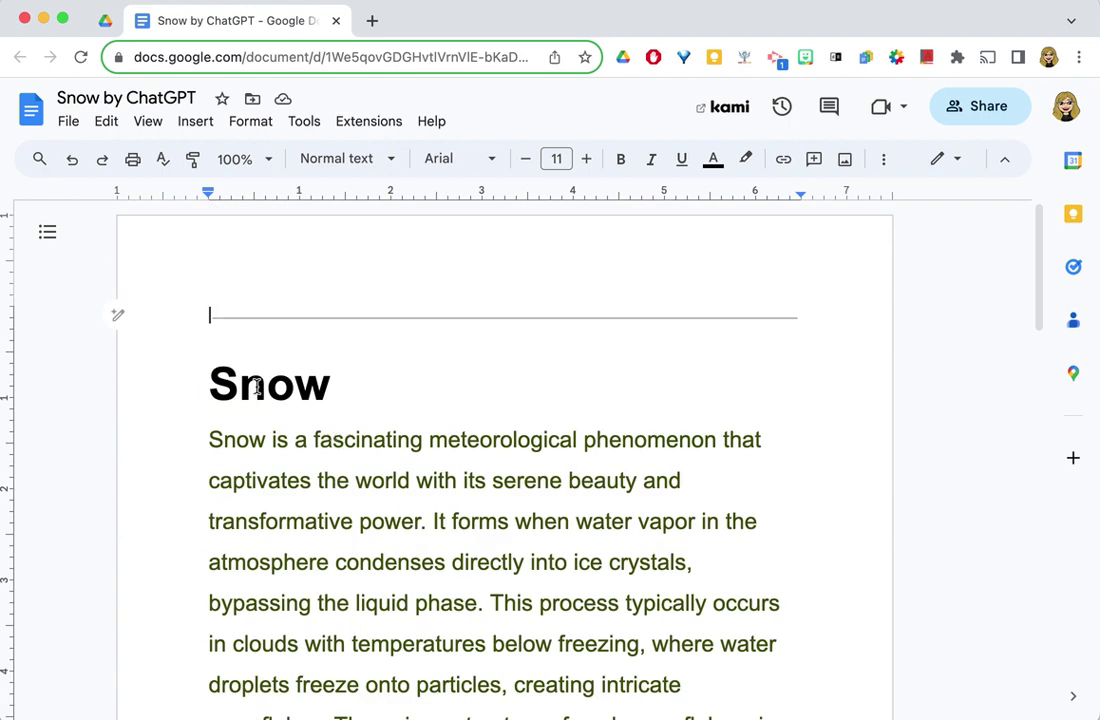
# Open Tech Poster.jpg from the Drive folder with Google Docs
pyautogui.click(104, 22)
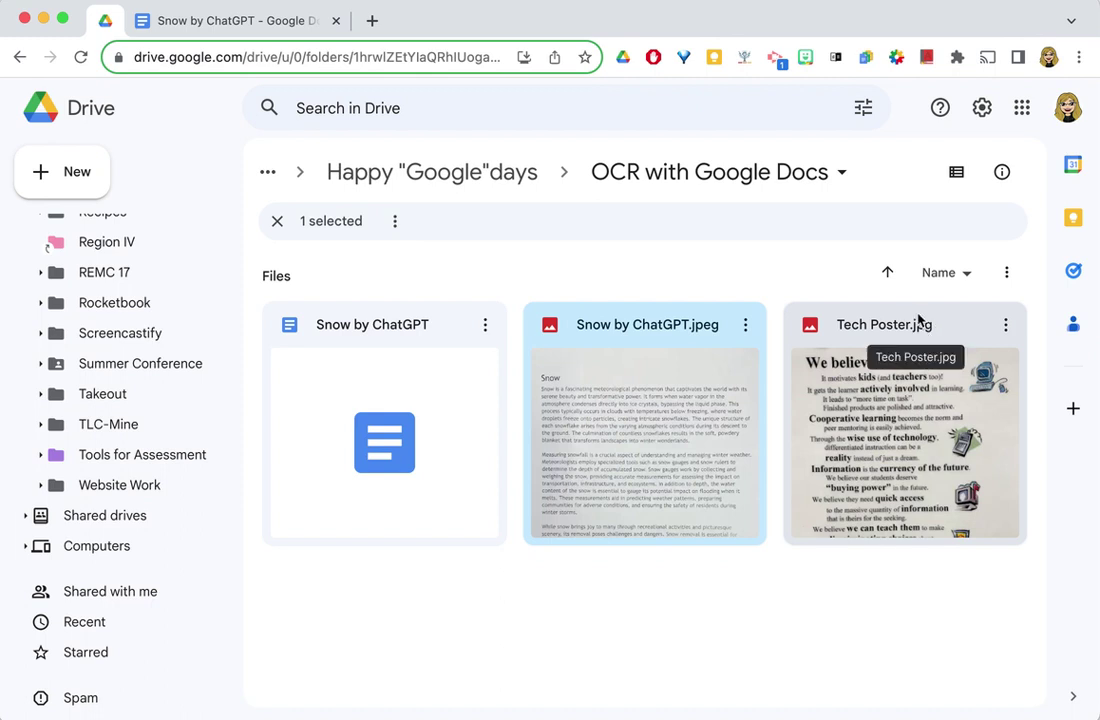
pyautogui.rightClick(922, 325)
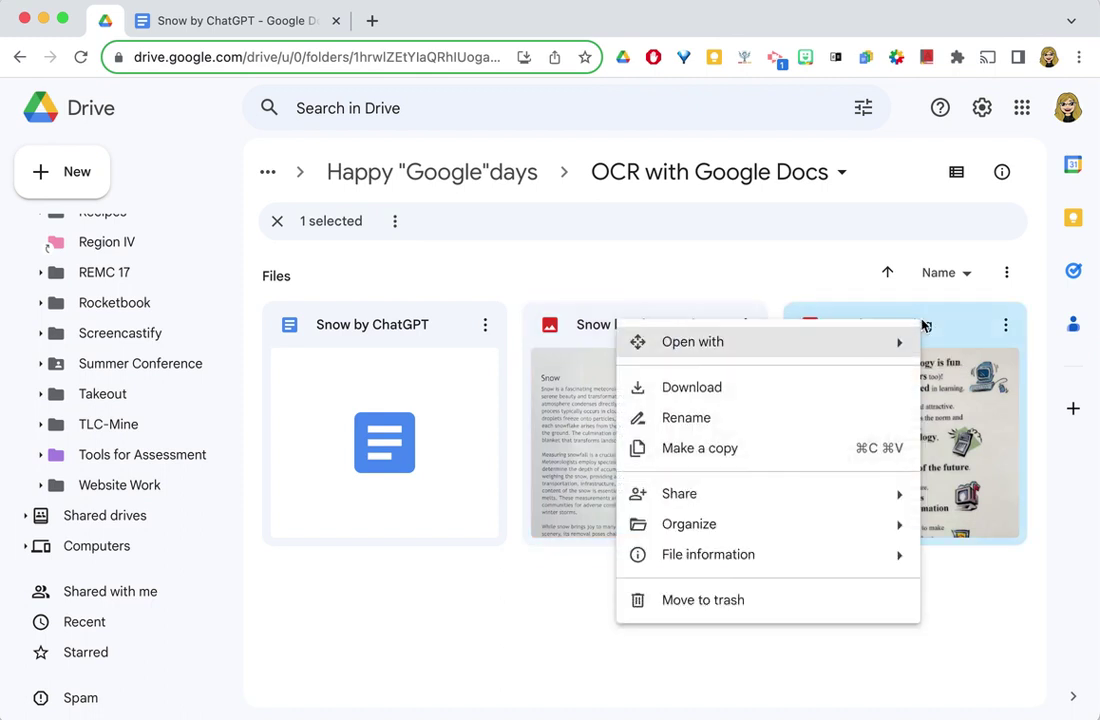
pyautogui.moveTo(692, 342)
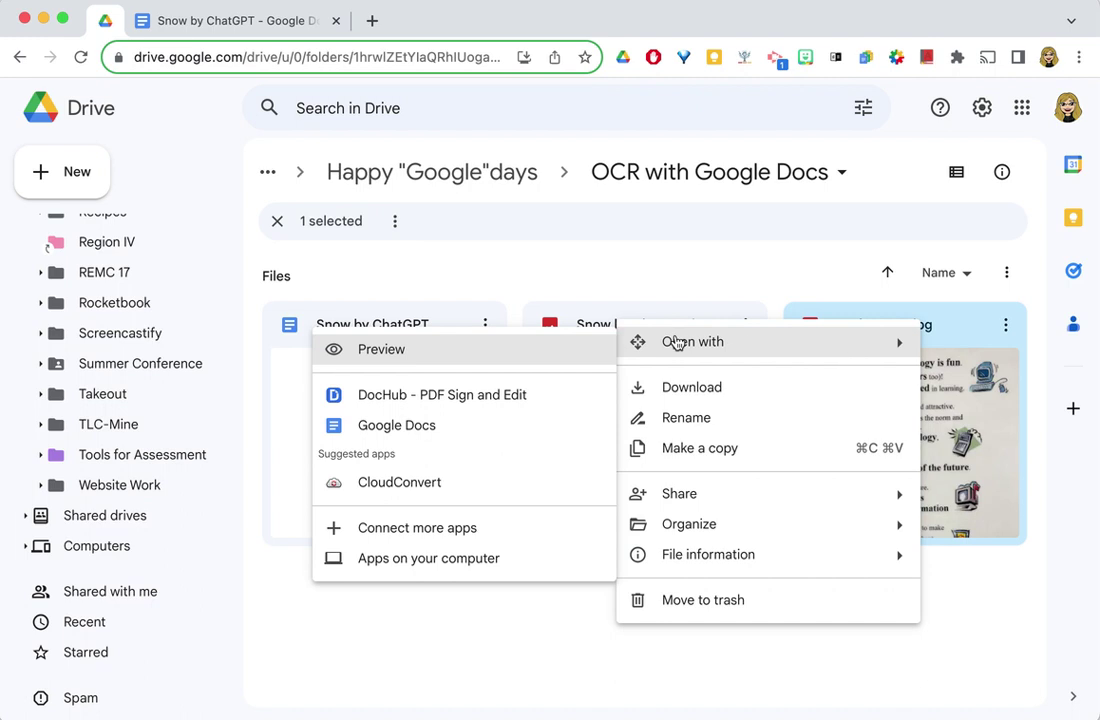
pyautogui.click(413, 428)
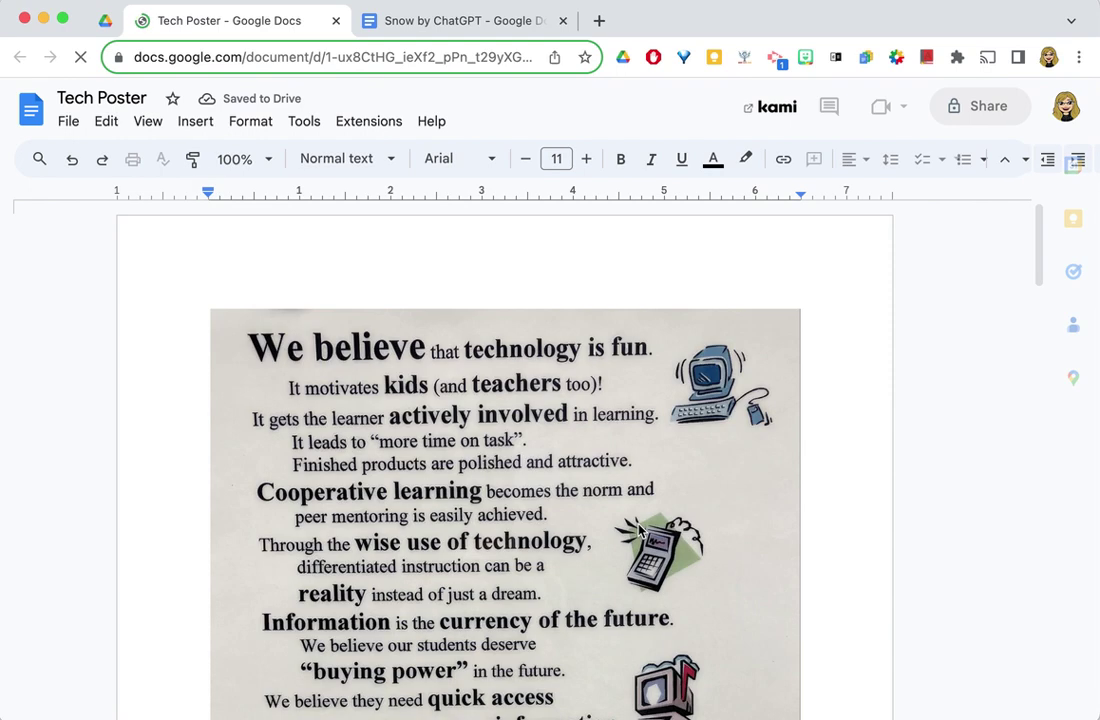
# Scroll down through the Tech Poster text extracted below the poster image
pyautogui.scroll(-1, 640, 526)
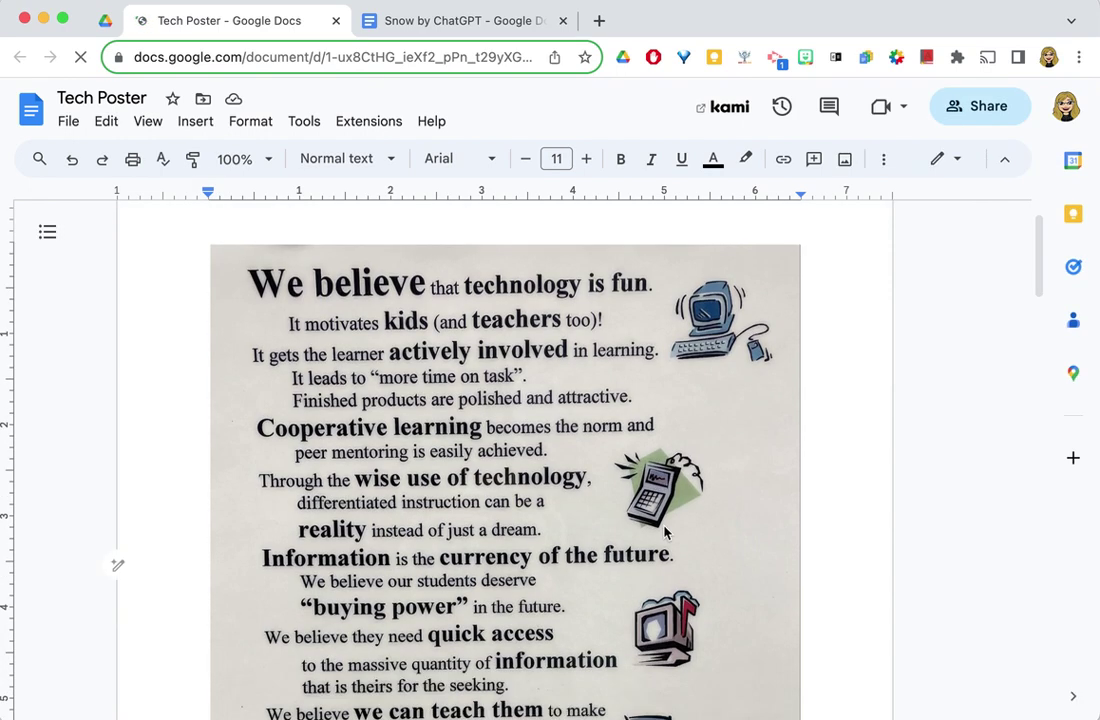
pyautogui.scroll(-2, 665, 532)
pyautogui.scroll(-1, 665, 532)
pyautogui.scroll(-3, 670, 533)
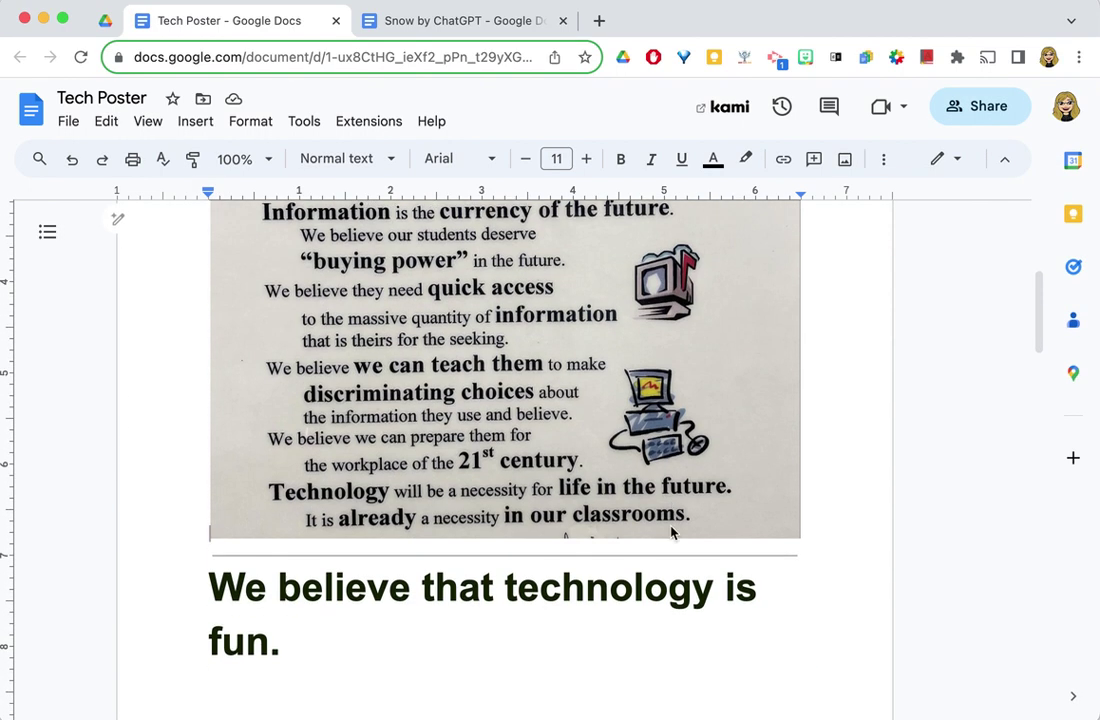
pyautogui.scroll(-3, 670, 528)
pyautogui.scroll(-5, 668, 527)
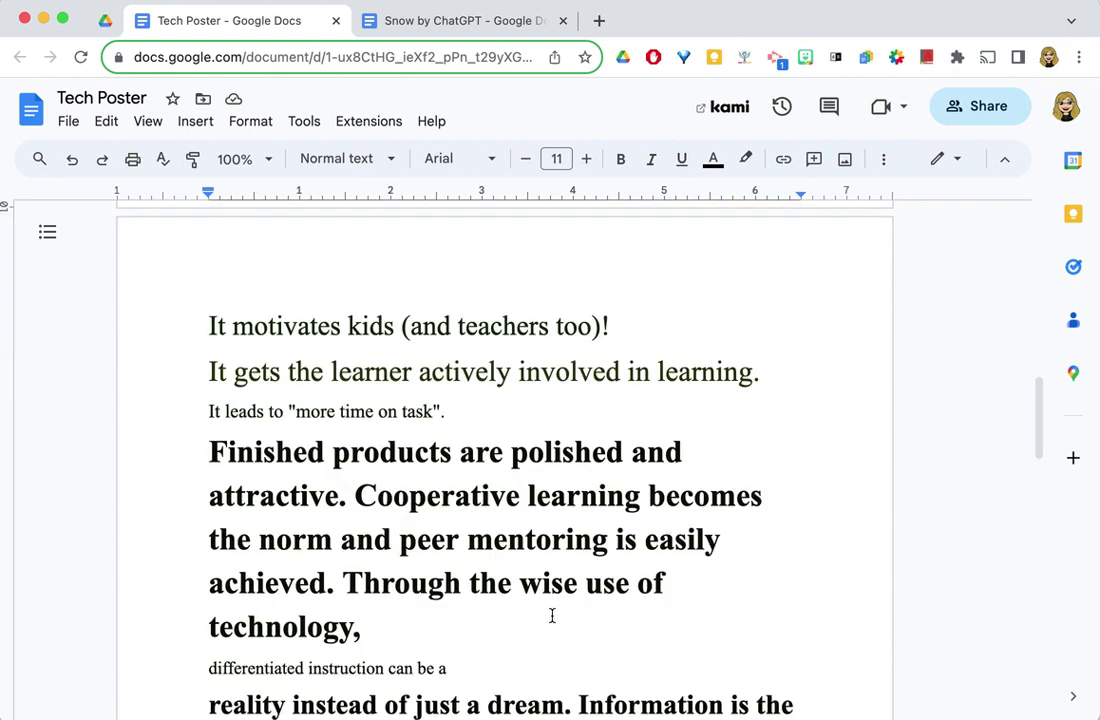
pyautogui.scroll(-1, 551, 616)
pyautogui.scroll(-1, 560, 611)
pyautogui.scroll(-3, 562, 611)
pyautogui.scroll(-8, 565, 611)
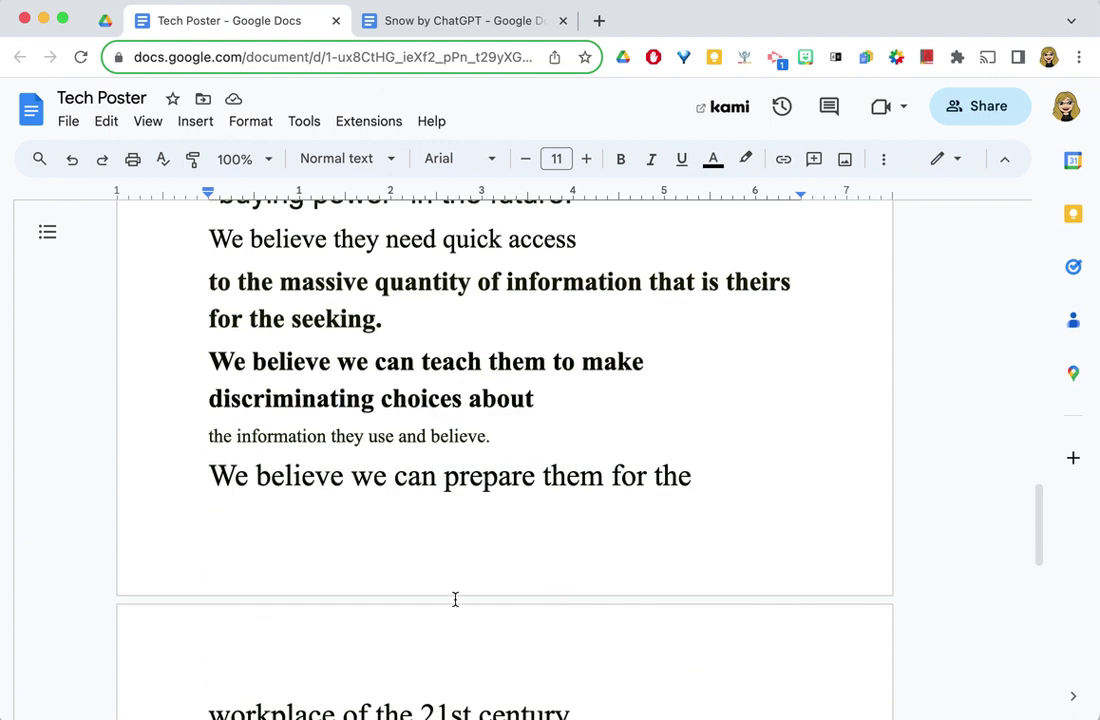
# Select the phrase 'can prepare them for the' and scroll back up
pyautogui.moveTo(395, 476); pyautogui.dragTo(746, 476)
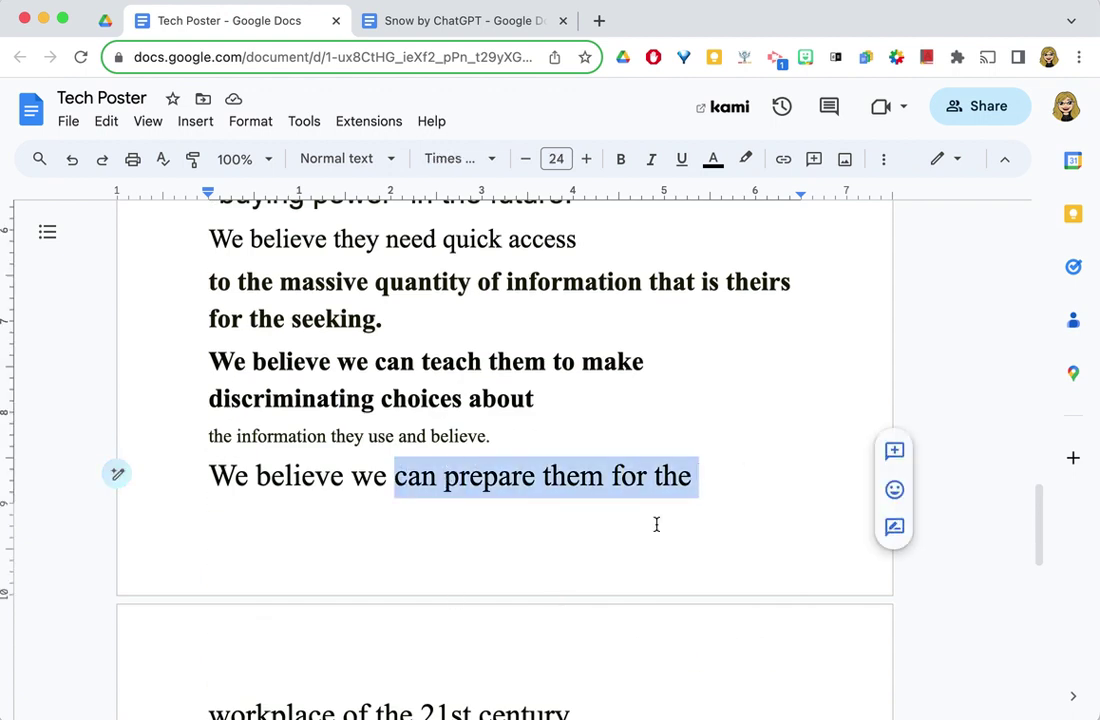
pyautogui.scroll(-4, 620, 535)
pyautogui.scroll(-2, 520, 544)
pyautogui.scroll(5, 470, 544)
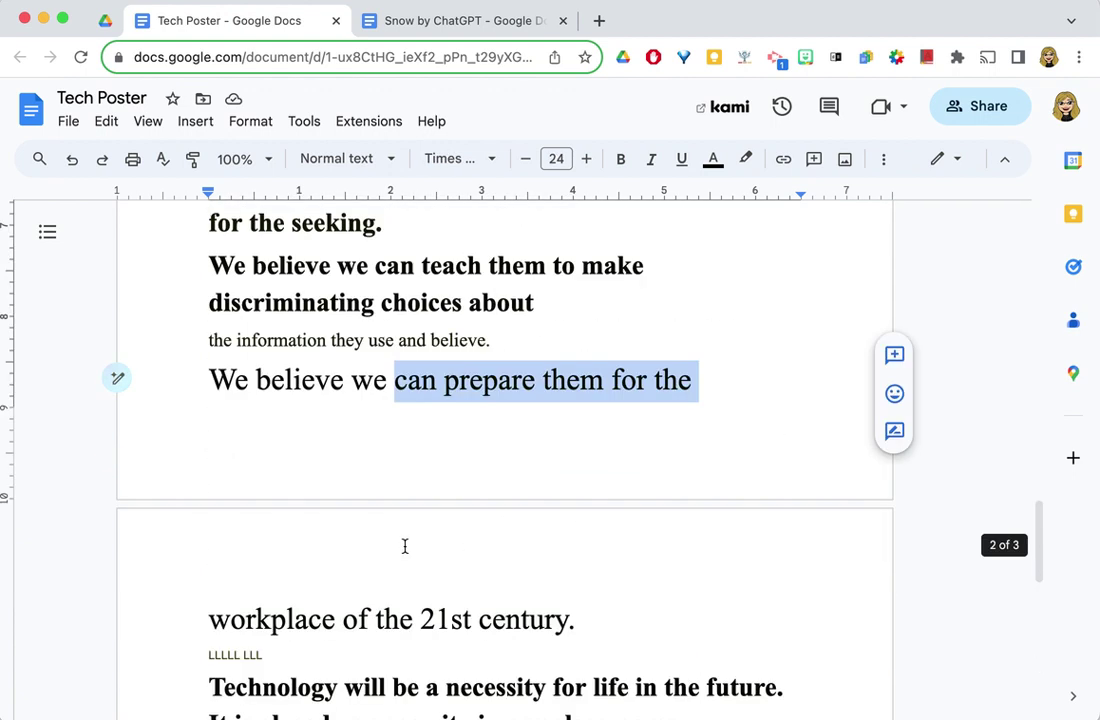
pyautogui.scroll(2, 400, 545)
pyautogui.scroll(2, 393, 541)
pyautogui.scroll(5, 394, 541)
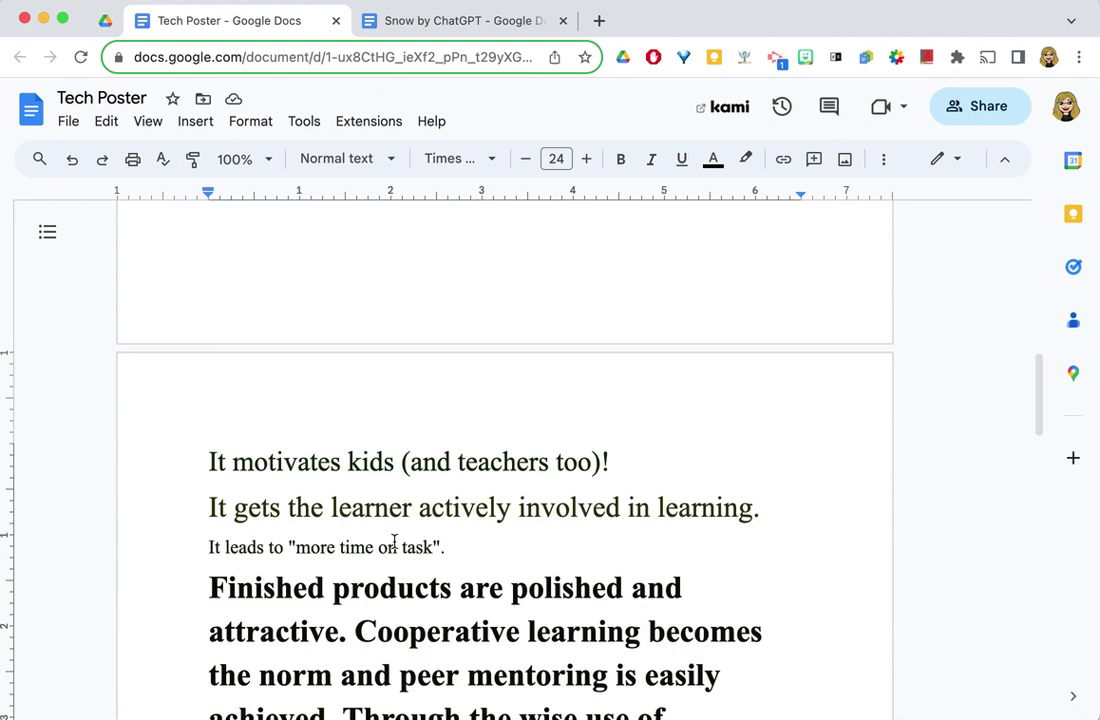